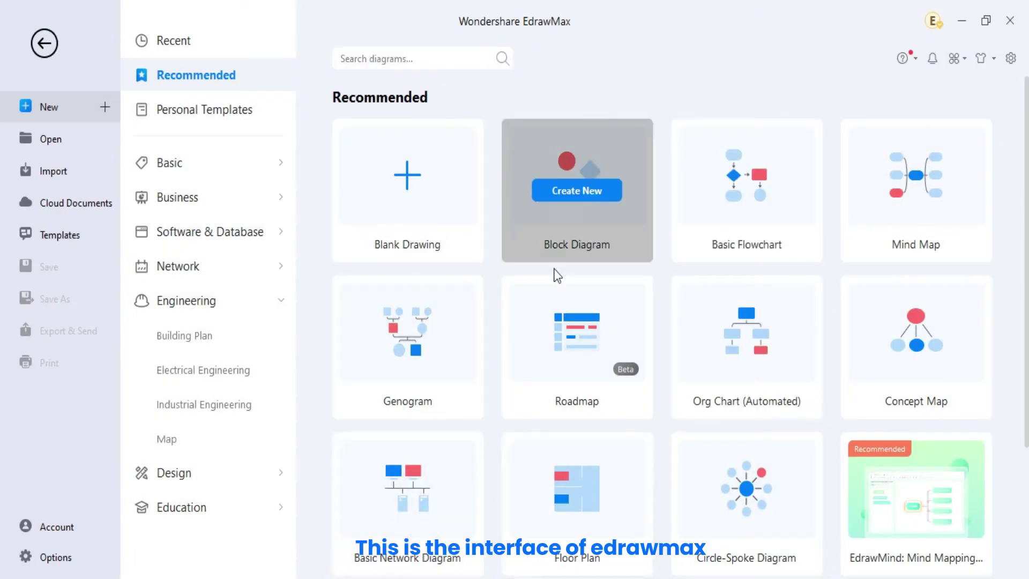
Step: Create a blank Electrical and Telecom Plan drawing from the Building Plan category under Engineering
{"action": "scroll", "coordinate": [532, 401], "scroll_direction": "down", "scroll_amount": 2}
{"action": "scroll", "coordinate": [532, 401], "scroll_direction": "up", "scroll_amount": 3}
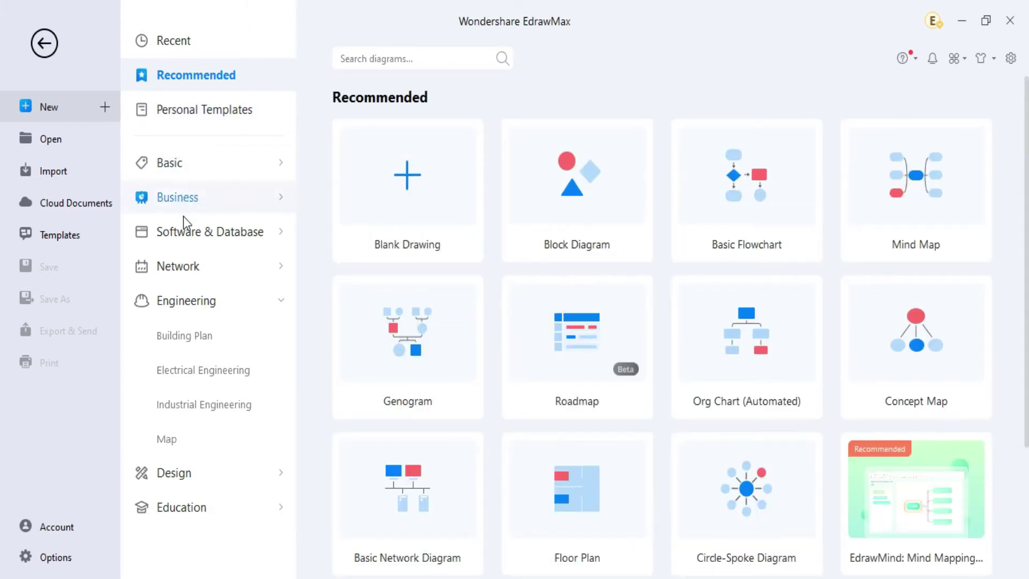
{"action": "left_click", "coordinate": [203, 337]}
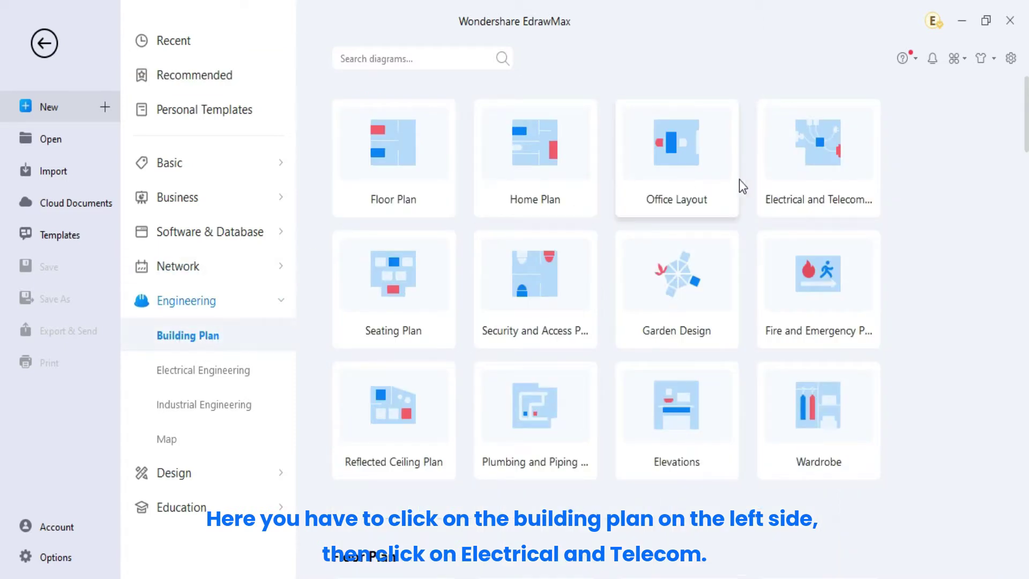
{"action": "left_click", "coordinate": [804, 198]}
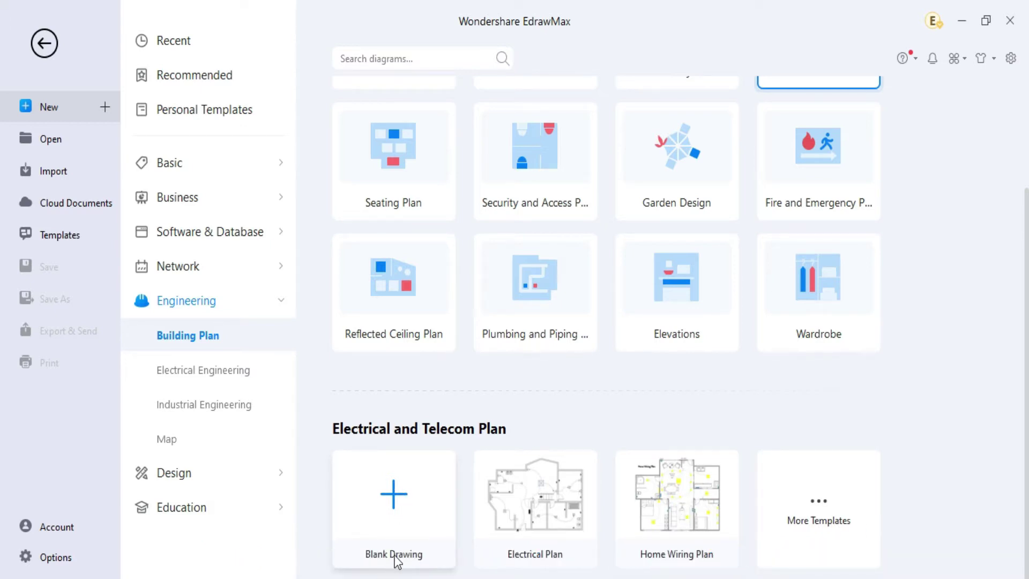
{"action": "left_click", "coordinate": [395, 504]}
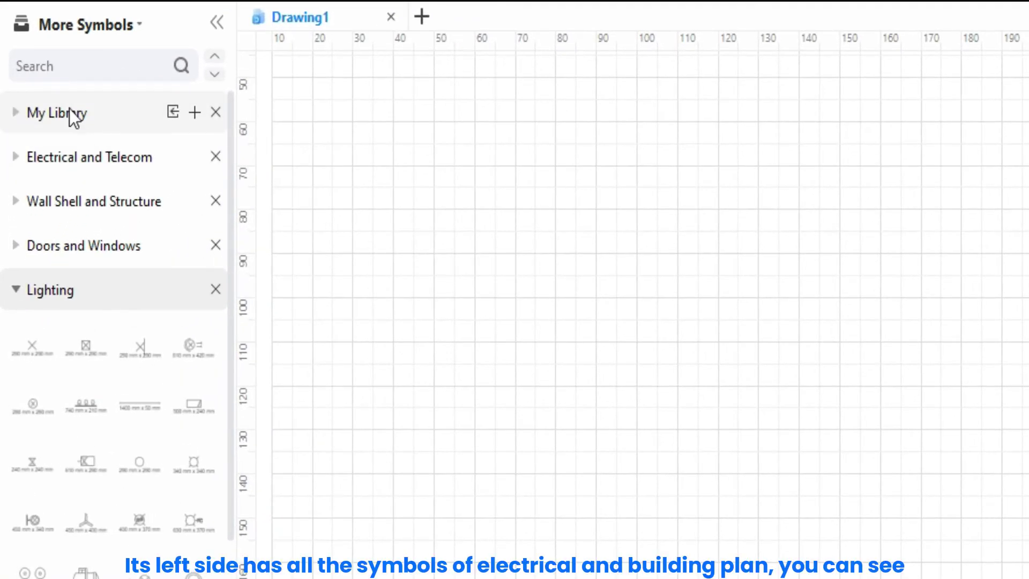
Step: Examine the symbols in the Electrical and Telecom, Wall Shell and Structure, Doors and Windows, and Lighting libraries
{"action": "left_click", "coordinate": [62, 154]}
{"action": "scroll", "coordinate": [88, 168], "scroll_direction": "down", "scroll_amount": 1}
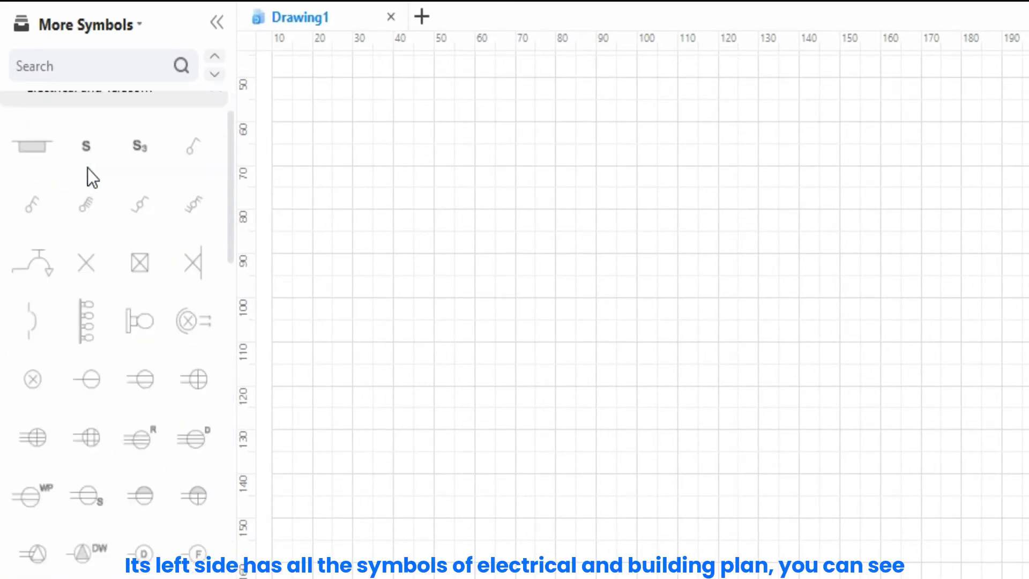
{"action": "scroll", "coordinate": [87, 168], "scroll_direction": "down", "scroll_amount": 10}
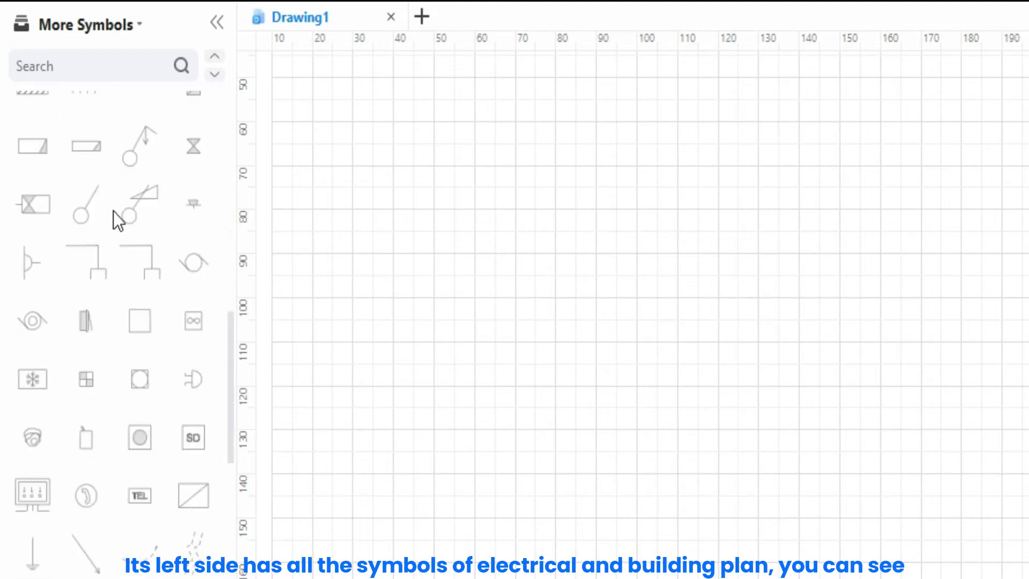
{"action": "scroll", "coordinate": [115, 212], "scroll_direction": "down", "scroll_amount": 8}
{"action": "left_click", "coordinate": [84, 113]}
{"action": "scroll", "coordinate": [91, 230], "scroll_direction": "down", "scroll_amount": 6}
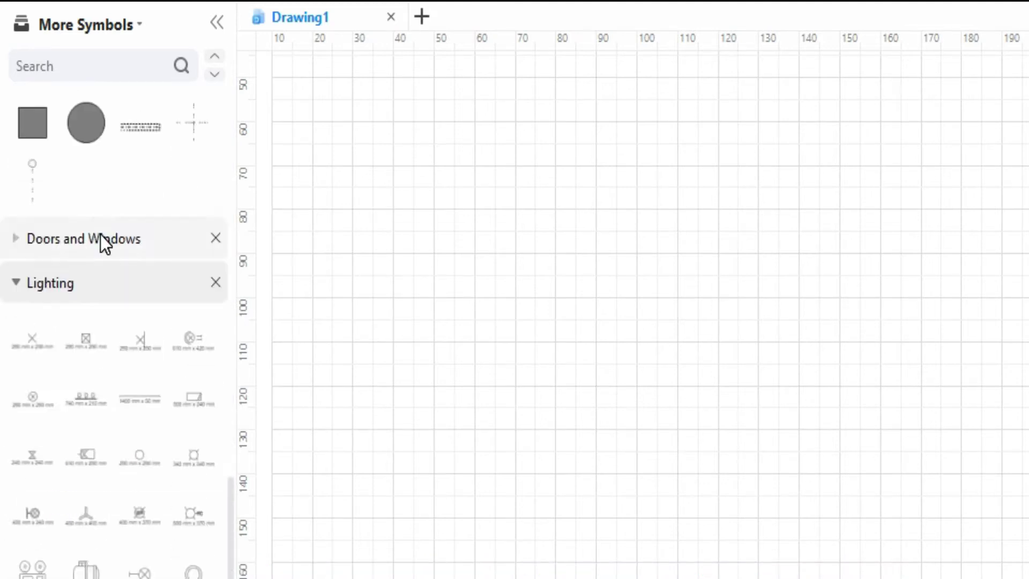
{"action": "left_click", "coordinate": [101, 236]}
{"action": "scroll", "coordinate": [98, 282], "scroll_direction": "down", "scroll_amount": 12}
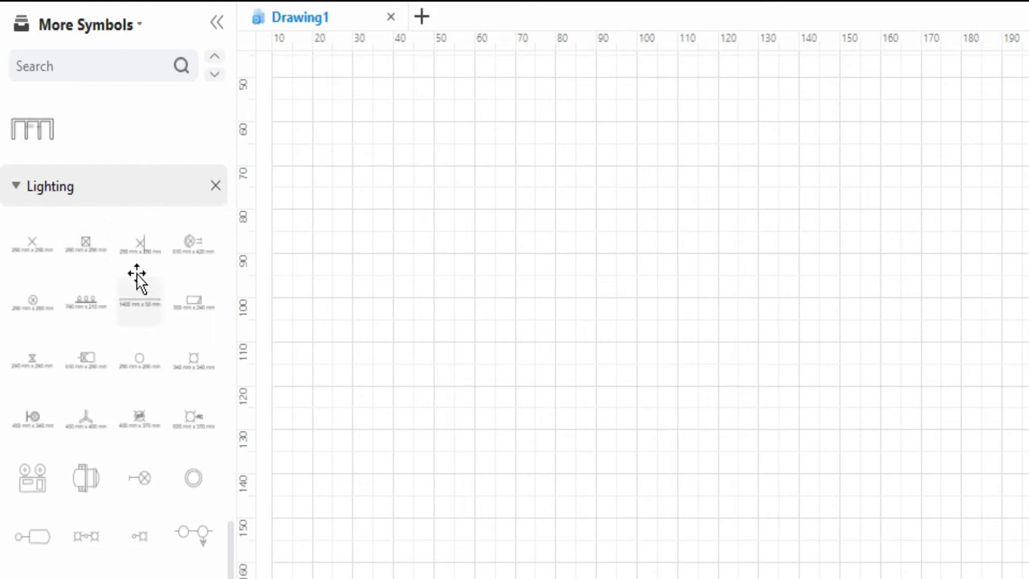
{"action": "scroll", "coordinate": [87, 230], "scroll_direction": "up", "scroll_amount": 15}
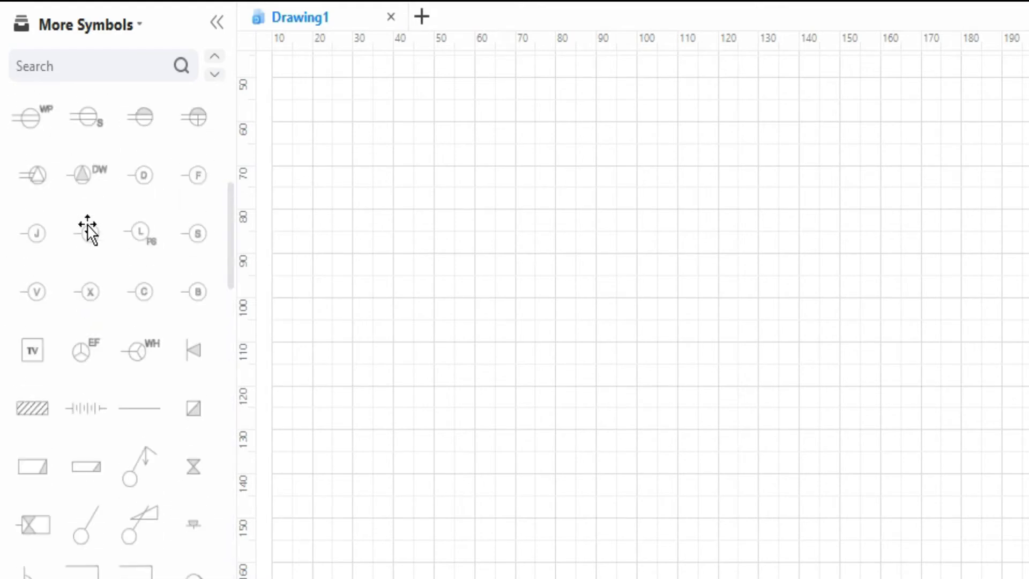
{"action": "scroll", "coordinate": [87, 230], "scroll_direction": "up", "scroll_amount": 5}
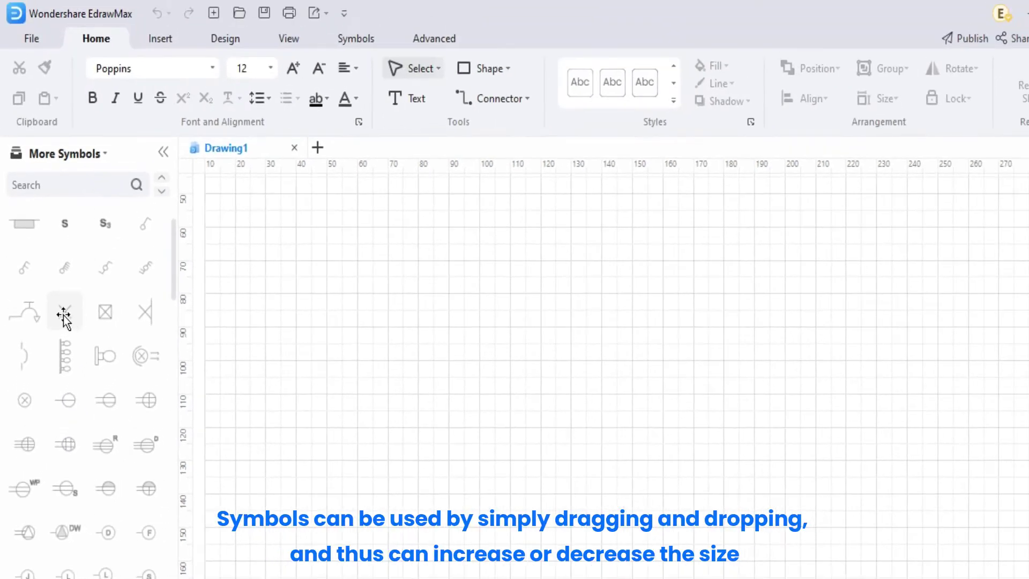
Step: Place the X-shaped symbol from the Electrical and Telecom library on the blank drawing
{"action": "left_click_drag", "start_coordinate": [63, 315], "coordinate": [576, 369]}
{"action": "left_click", "coordinate": [583, 365]}
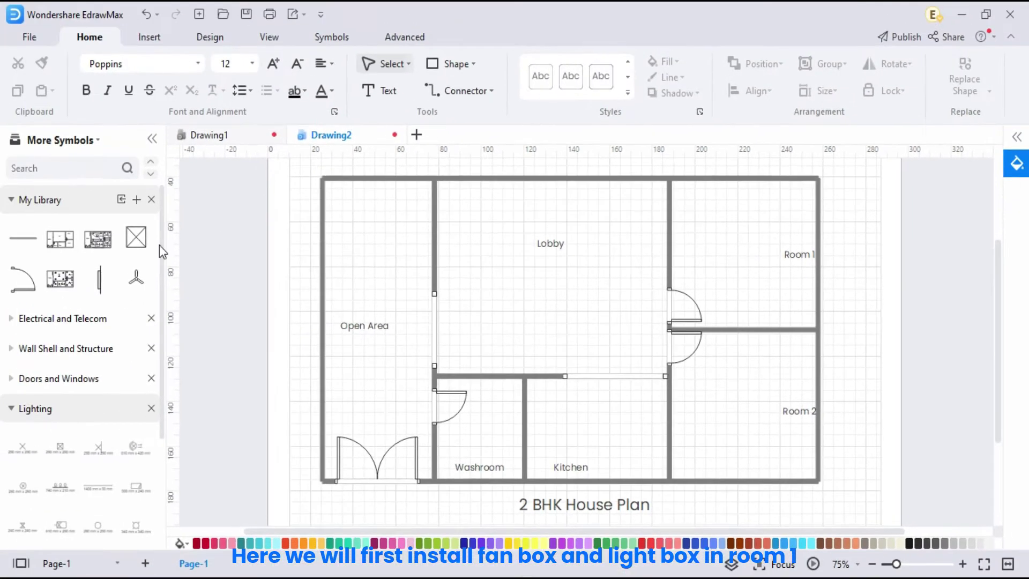
Step: Place a fan symbol in the centre of Room 1 of the house plan with a light box near each corner
{"action": "left_click_drag", "start_coordinate": [136, 277], "coordinate": [772, 258]}
{"action": "left_click_drag", "start_coordinate": [136, 237], "coordinate": [792, 309]}
{"action": "left_click", "coordinate": [680, 241]}
{"action": "left_click", "coordinate": [744, 349]}
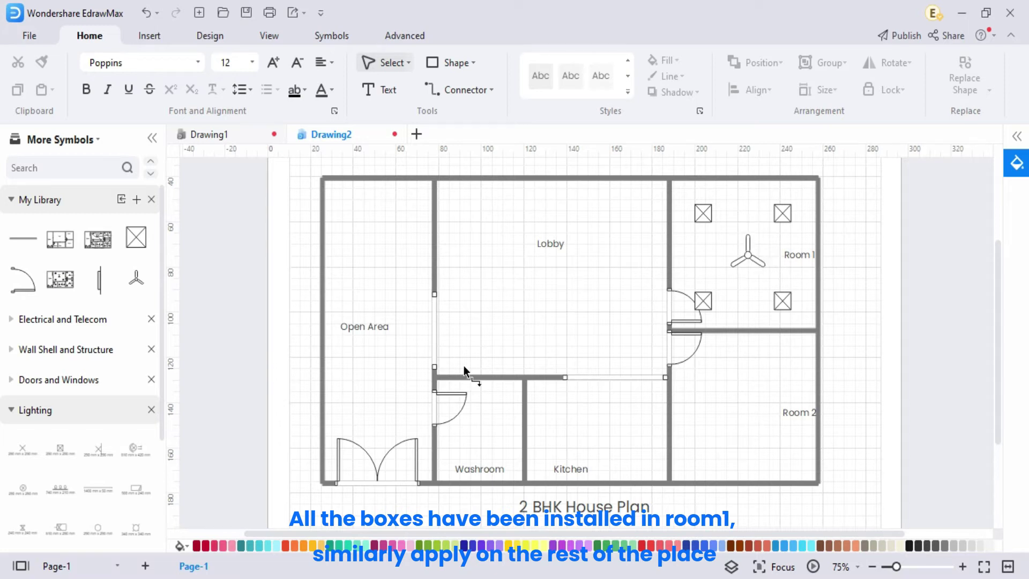
Step: Place a fan symbol in the centre of Room 2 with light boxes near its four corners
{"action": "left_click_drag", "start_coordinate": [136, 279], "coordinate": [747, 413]}
{"action": "left_click_drag", "start_coordinate": [136, 238], "coordinate": [782, 367]}
{"action": "left_click_drag", "start_coordinate": [135, 247], "coordinate": [704, 454]}
{"action": "left_click_drag", "start_coordinate": [136, 239], "coordinate": [783, 454]}
Step: Place a fan symbol in the centre of the lobby with light boxes near its corners
{"action": "left_click_drag", "start_coordinate": [136, 279], "coordinate": [552, 276]}
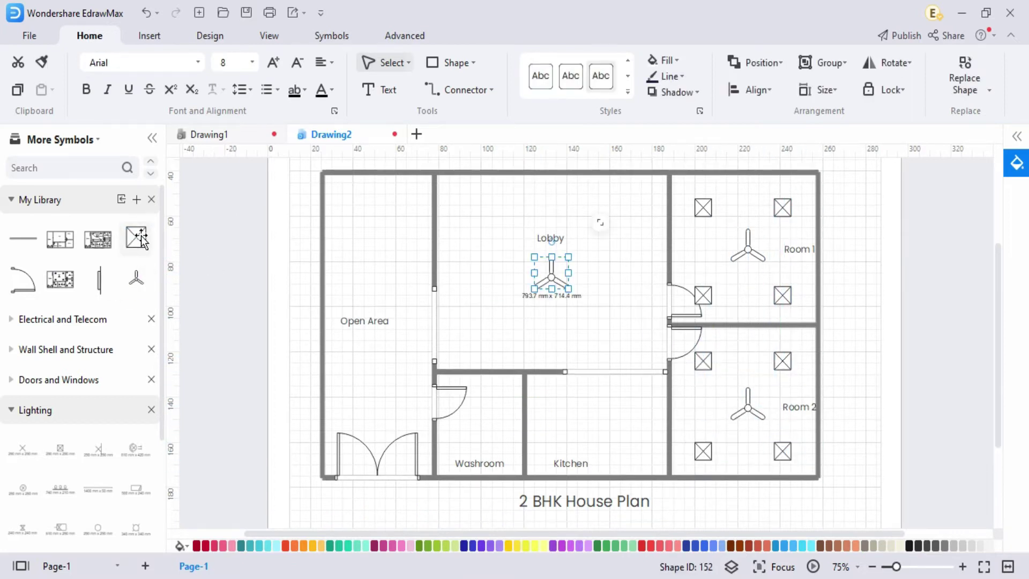
{"action": "left_click_drag", "start_coordinate": [136, 238], "coordinate": [482, 219]}
{"action": "left_click_drag", "start_coordinate": [136, 238], "coordinate": [482, 342]}
{"action": "left_click_drag", "start_coordinate": [136, 239], "coordinate": [625, 343]}
Step: Place a fan symbol in the middle of the kitchen with one light box on each side
{"action": "left_click_drag", "start_coordinate": [136, 278], "coordinate": [599, 431]}
{"action": "left_click_drag", "start_coordinate": [136, 238], "coordinate": [552, 435]}
{"action": "left_click_drag", "start_coordinate": [136, 239], "coordinate": [645, 438]}
{"action": "left_click_drag", "start_coordinate": [646, 439], "coordinate": [645, 440]}
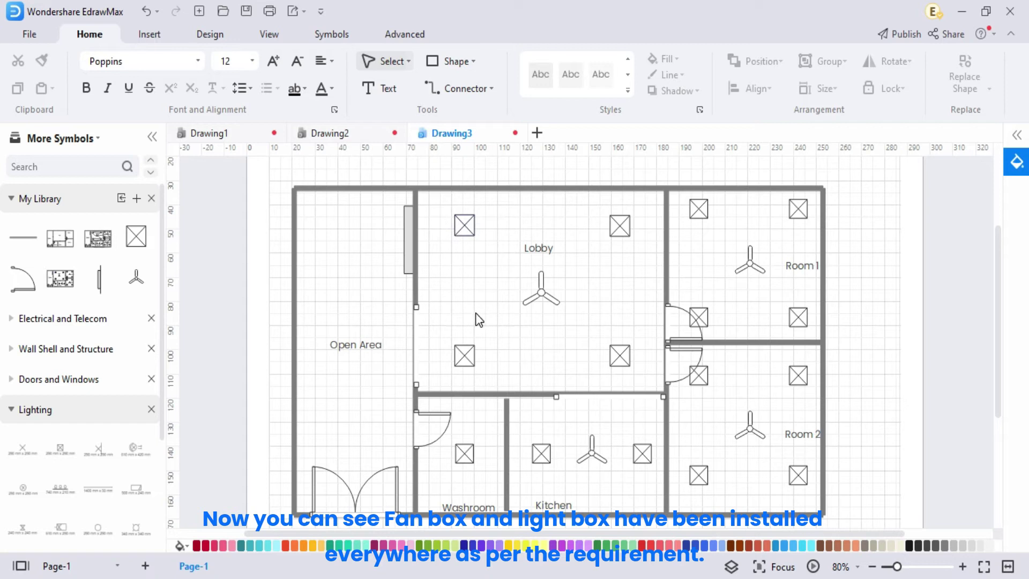
Step: Run a curved connector as conduit from the distribution board to the Room 1 fan, arching it above the lobby's upper light boxes
{"action": "left_click", "coordinate": [407, 242]}
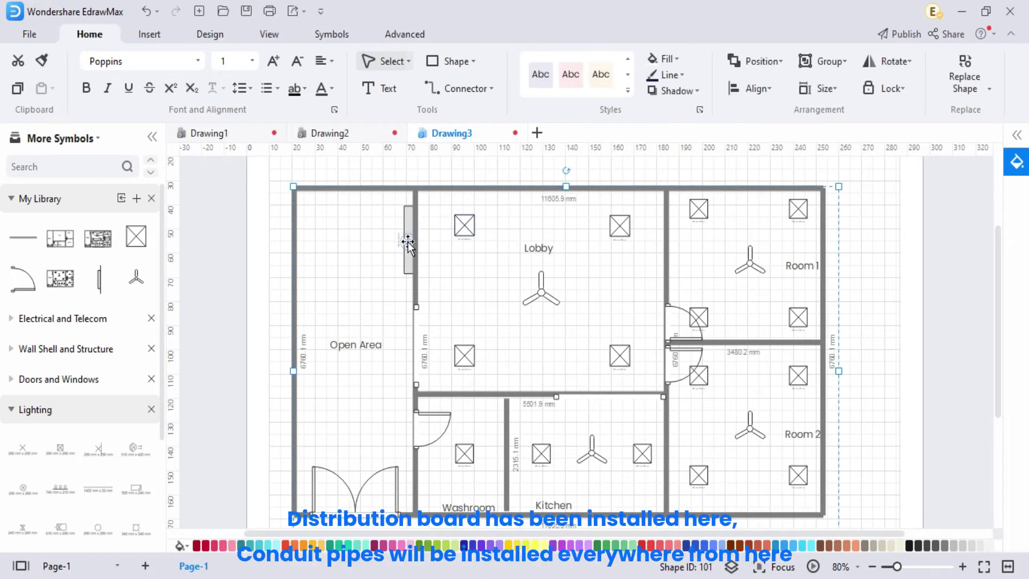
{"action": "left_click", "coordinate": [407, 260]}
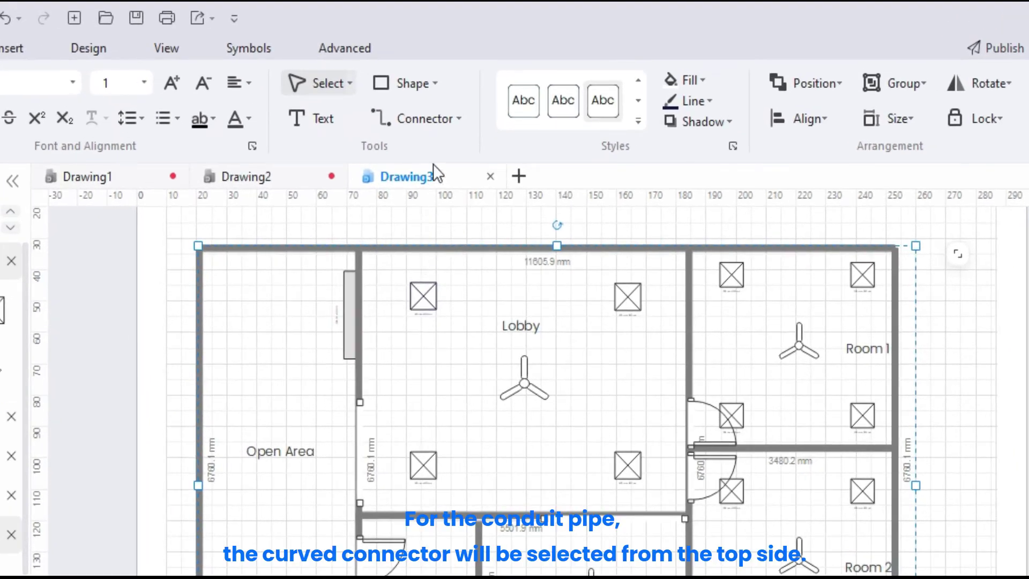
{"action": "left_click", "coordinate": [456, 118]}
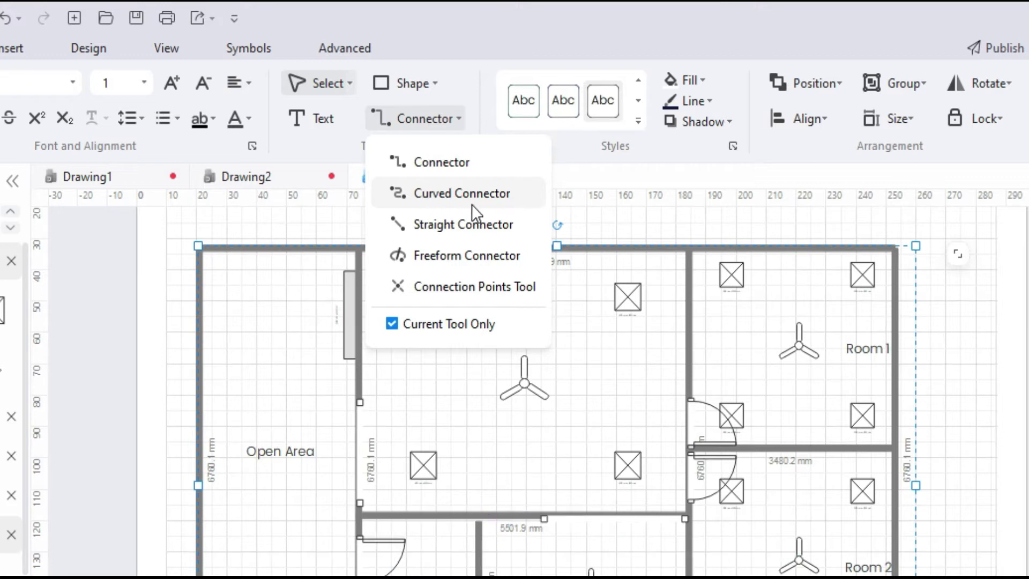
{"action": "left_click", "coordinate": [443, 194]}
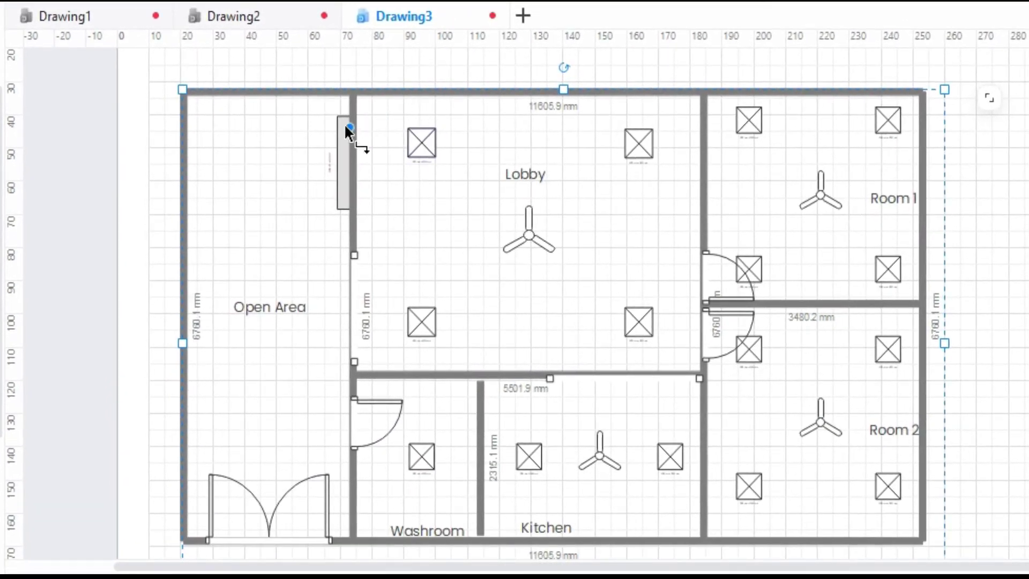
{"action": "left_click_drag", "start_coordinate": [350, 130], "coordinate": [818, 196]}
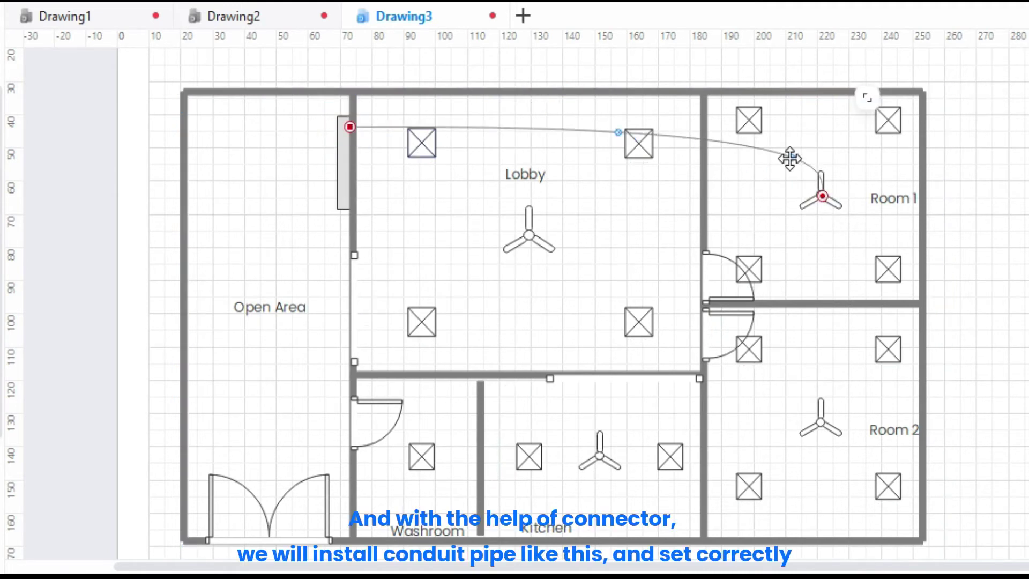
{"action": "left_click", "coordinate": [783, 159]}
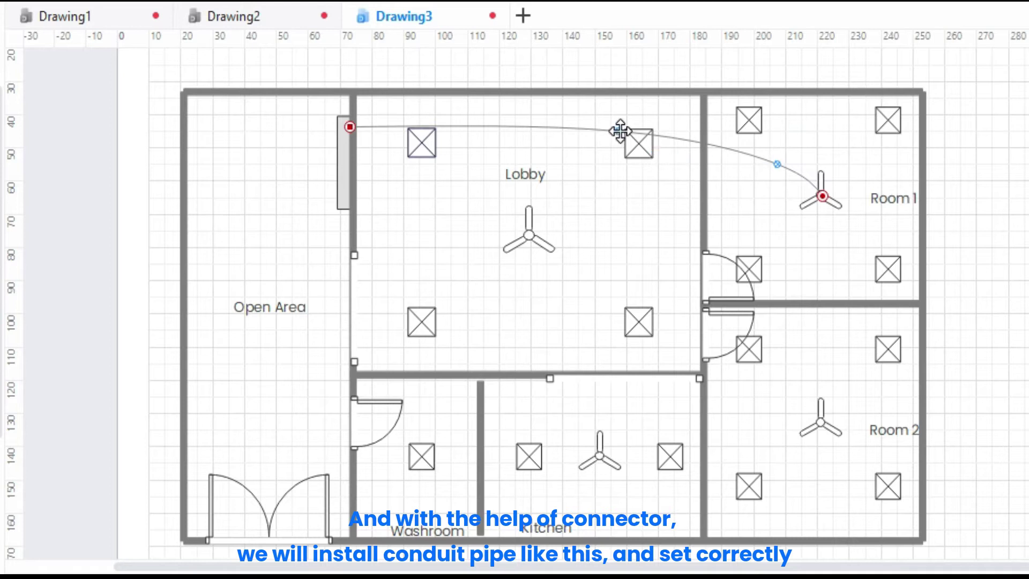
{"action": "left_click_drag", "start_coordinate": [618, 130], "coordinate": [621, 111]}
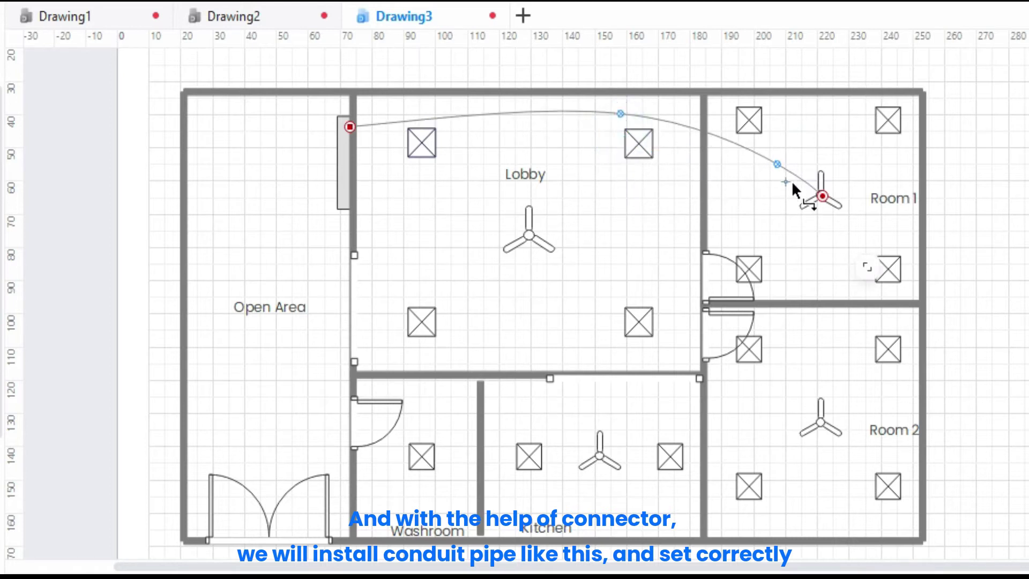
{"action": "left_click", "coordinate": [811, 252]}
Step: Connect the Room 1 fan to its two right-hand light boxes and join the upper and lower pairs of boxes
{"action": "left_click_drag", "start_coordinate": [820, 194], "coordinate": [882, 133]}
{"action": "left_click", "coordinate": [884, 134]}
{"action": "mouse_move", "coordinate": [822, 192]}
{"action": "left_mouse_down"}
{"action": "mouse_move", "coordinate": [881, 254]}
{"action": "mouse_move", "coordinate": [761, 268]}
{"action": "left_mouse_up"}
{"action": "left_click", "coordinate": [871, 264]}
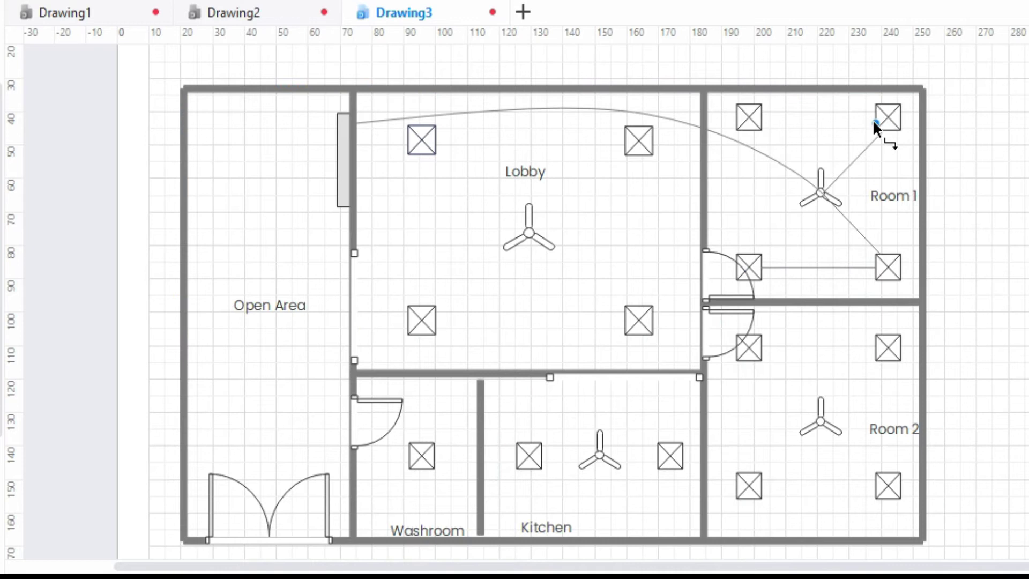
{"action": "left_click_drag", "start_coordinate": [873, 118], "coordinate": [753, 114]}
{"action": "left_click", "coordinate": [819, 149]}
Step: Run straight connectors from the Room 1 fan to the room's upper wall and left wall
{"action": "left_click_drag", "start_coordinate": [821, 192], "coordinate": [815, 95]}
{"action": "left_click", "coordinate": [839, 139]}
{"action": "left_click_drag", "start_coordinate": [818, 194], "coordinate": [708, 195]}
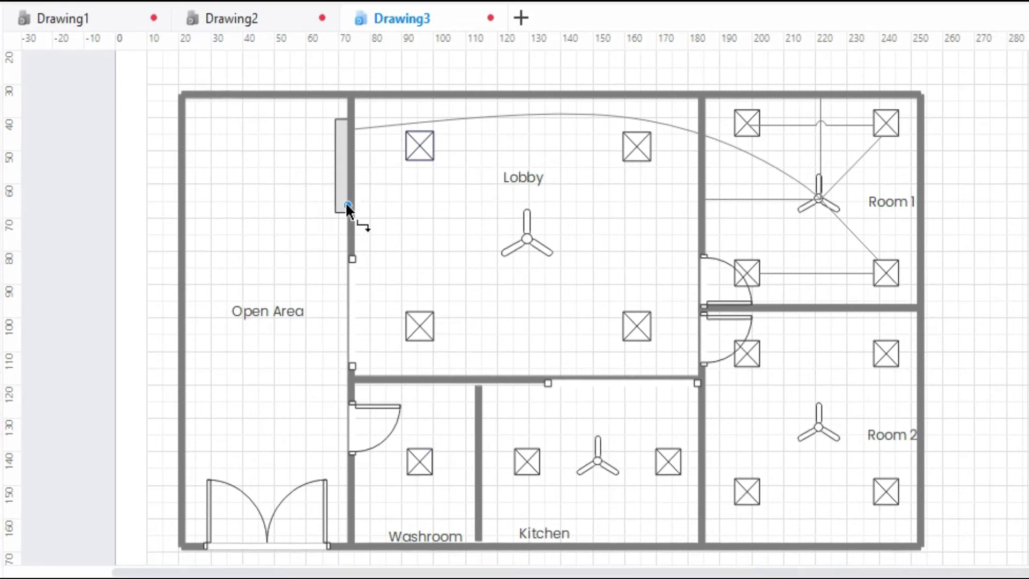
Step: Run a curved conduit from the distribution board to the Room 2 fan, bending it along the lower part of the lobby
{"action": "left_click_drag", "start_coordinate": [346, 203], "coordinate": [814, 423]}
{"action": "left_click_drag", "start_coordinate": [783, 300], "coordinate": [732, 395]}
{"action": "mouse_move", "coordinate": [611, 215]}
{"action": "left_mouse_down"}
{"action": "mouse_move", "coordinate": [400, 339]}
{"action": "mouse_move", "coordinate": [447, 370]}
{"action": "left_mouse_up"}
{"action": "mouse_move", "coordinate": [731, 395]}
{"action": "left_mouse_down"}
{"action": "mouse_move", "coordinate": [659, 392]}
{"action": "mouse_move", "coordinate": [658, 384]}
{"action": "left_mouse_up"}
{"action": "left_click_drag", "start_coordinate": [449, 375], "coordinate": [415, 356]}
{"action": "left_click", "coordinate": [516, 392]}
Step: Run a curved conduit from the distribution board down to the washroom light box and adjust its bend
{"action": "left_click_drag", "start_coordinate": [347, 200], "coordinate": [418, 463]}
{"action": "mouse_move", "coordinate": [387, 215]}
{"action": "left_mouse_down"}
{"action": "mouse_move", "coordinate": [363, 326]}
{"action": "mouse_move", "coordinate": [378, 370]}
{"action": "left_mouse_up"}
{"action": "left_click", "coordinate": [463, 405]}
Step: Run a curved conduit from the distribution board to the lobby fan and adjust its bend
{"action": "mouse_move", "coordinate": [348, 188]}
{"action": "left_mouse_down"}
{"action": "mouse_move", "coordinate": [522, 238]}
{"action": "mouse_move", "coordinate": [475, 236]}
{"action": "left_mouse_up"}
{"action": "left_click_drag", "start_coordinate": [446, 192], "coordinate": [422, 200]}
{"action": "left_click_drag", "start_coordinate": [474, 236], "coordinate": [475, 214]}
{"action": "left_click", "coordinate": [414, 173]}
{"action": "left_click", "coordinate": [386, 3]}
{"action": "left_click", "coordinate": [412, 107]}
Step: Connect the lobby fan to its right-hand light boxes and the side walls, and join the upper and lower pairs of boxes
{"action": "mouse_move", "coordinate": [532, 239]}
{"action": "left_mouse_down"}
{"action": "mouse_move", "coordinate": [636, 148]}
{"action": "mouse_move", "coordinate": [635, 325]}
{"action": "left_mouse_up"}
{"action": "left_click_drag", "start_coordinate": [635, 326], "coordinate": [420, 326]}
{"action": "left_click_drag", "start_coordinate": [420, 146], "coordinate": [636, 147]}
{"action": "left_click_drag", "start_coordinate": [526, 239], "coordinate": [353, 240]}
{"action": "left_click", "coordinate": [446, 293]}
{"action": "left_click_drag", "start_coordinate": [527, 238], "coordinate": [527, 96]}
Step: Connect the Room 2 fan to its right-hand light boxes, left wall and lower wall, and join the upper and lower pairs of boxes
{"action": "left_click_drag", "start_coordinate": [873, 360], "coordinate": [876, 362]}
{"action": "left_click_drag", "start_coordinate": [819, 427], "coordinate": [874, 489]}
{"action": "left_click_drag", "start_coordinate": [876, 354], "coordinate": [756, 354]}
{"action": "left_click_drag", "start_coordinate": [755, 492], "coordinate": [875, 493]}
{"action": "left_click_drag", "start_coordinate": [816, 426], "coordinate": [705, 427]}
{"action": "left_click_drag", "start_coordinate": [817, 427], "coordinate": [816, 544]}
{"action": "left_click", "coordinate": [749, 510]}
Step: Link the washroom light box to the kitchen light boxes and connect the kitchen's left light box to its upper wall
{"action": "left_click_drag", "start_coordinate": [418, 463], "coordinate": [668, 463]}
{"action": "left_click_drag", "start_coordinate": [527, 449], "coordinate": [527, 383]}
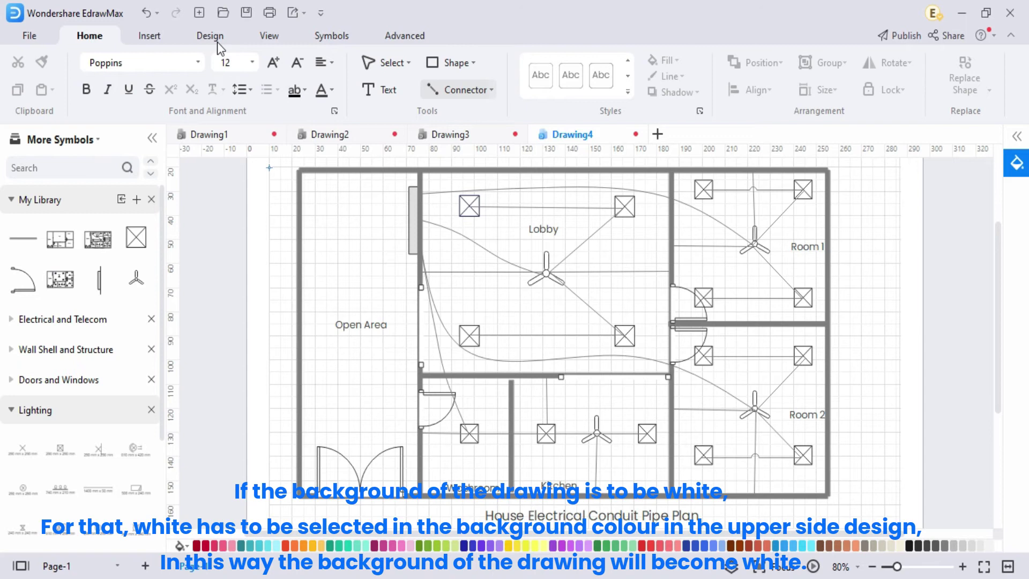
Step: Set the drawing's background colour to white
{"action": "left_click", "coordinate": [210, 36]}
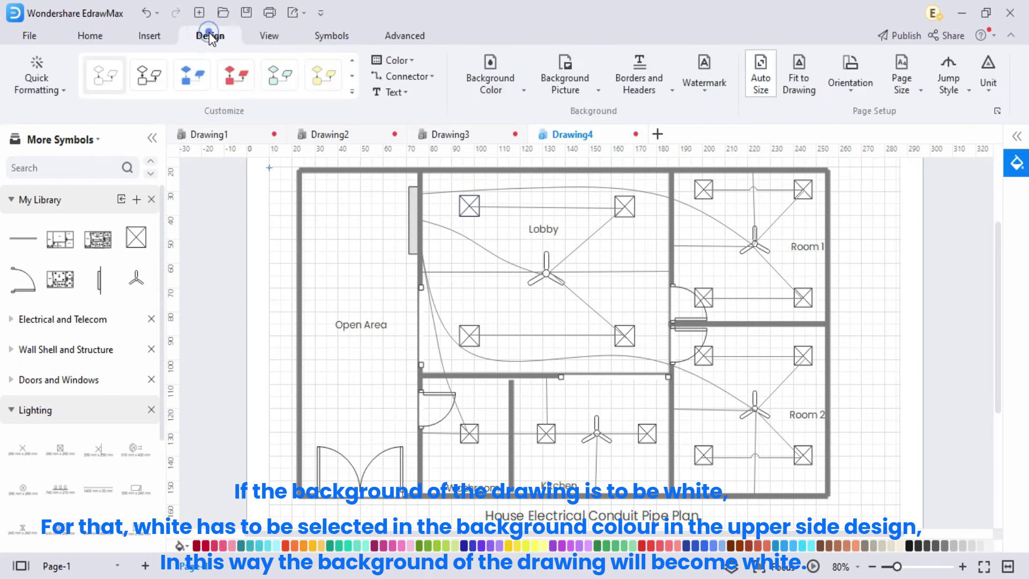
{"action": "left_click", "coordinate": [499, 77]}
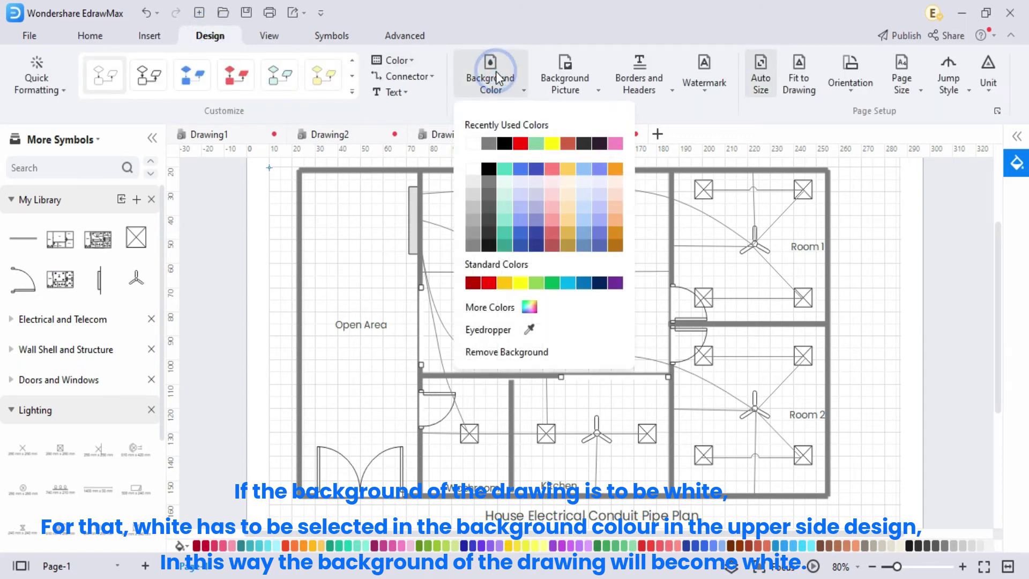
{"action": "left_click", "coordinate": [477, 149]}
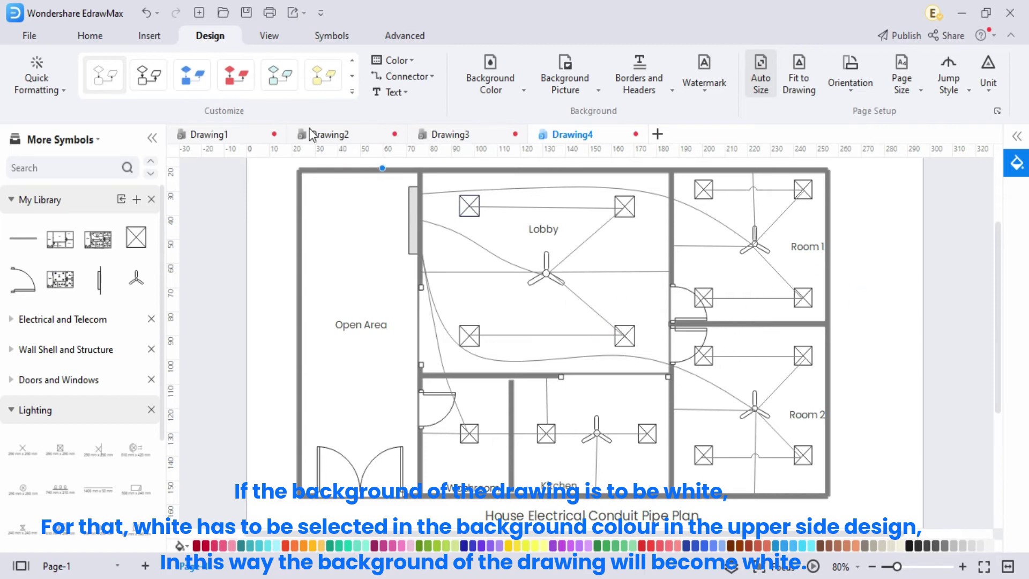
Step: Open the export options for saving the drawing in a graphics format
{"action": "left_click", "coordinate": [29, 36]}
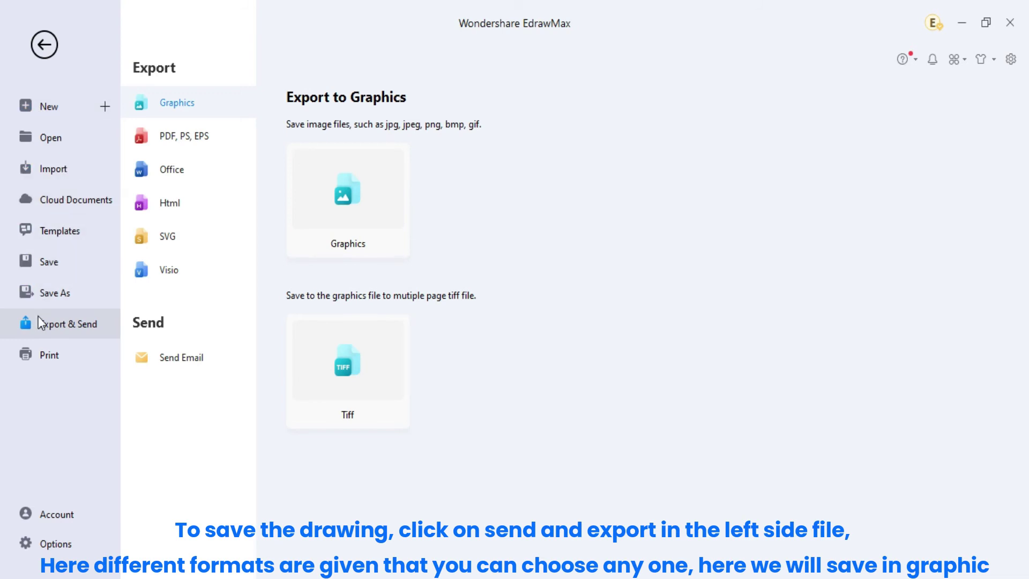
{"action": "left_click", "coordinate": [57, 328]}
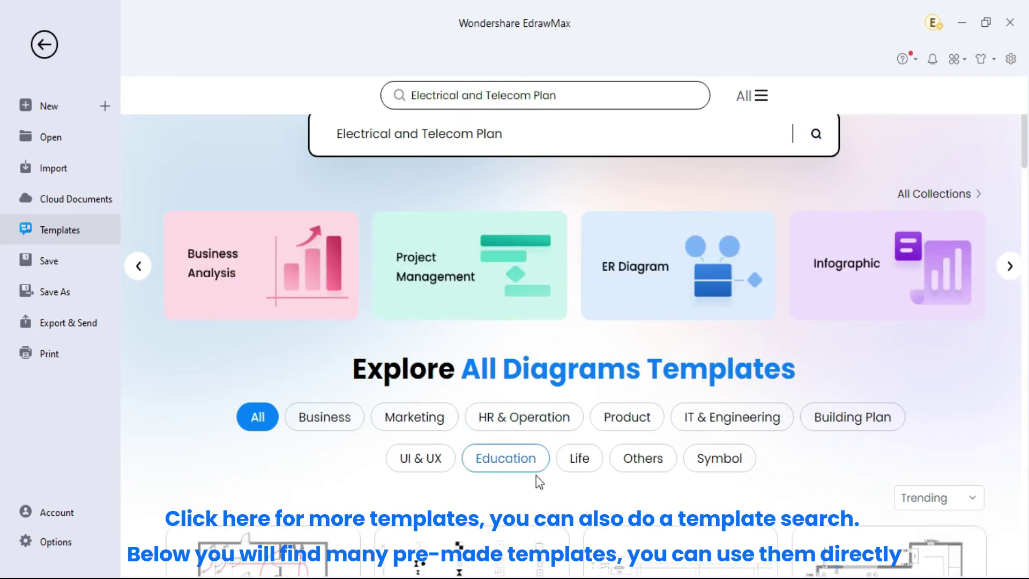
Step: Browse the ready-made Electrical and Telecom Plan templates
{"action": "scroll", "coordinate": [535, 480], "scroll_direction": "down", "scroll_amount": 5}
{"action": "scroll", "coordinate": [989, 332], "scroll_direction": "down", "scroll_amount": 3}
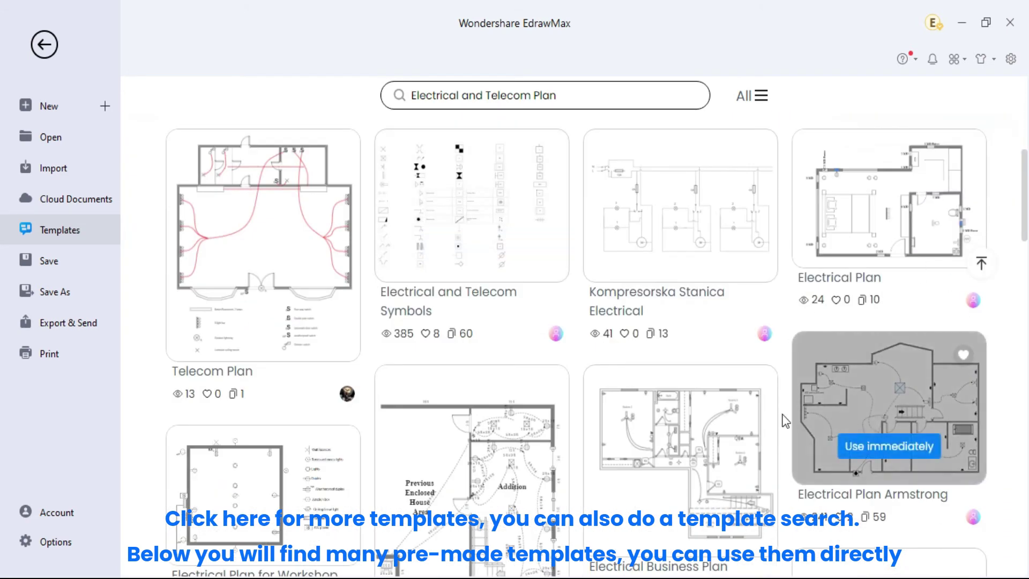
{"action": "scroll", "coordinate": [472, 375], "scroll_direction": "down", "scroll_amount": 8}
{"action": "scroll", "coordinate": [603, 479], "scroll_direction": "down", "scroll_amount": 6}
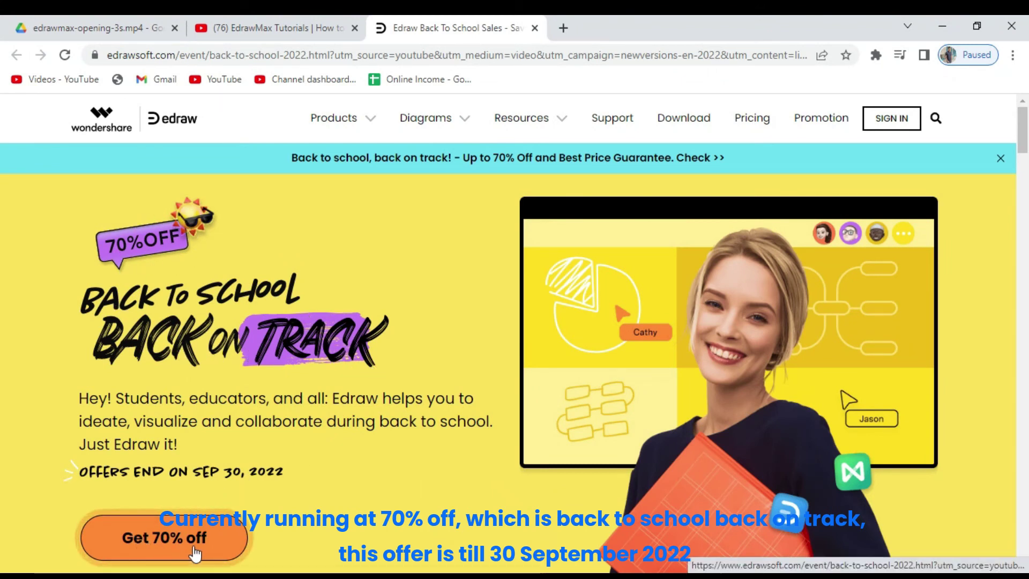
Step: Review the discounts and bundle offers on the Edraw Back to School sales page in the web browser
{"action": "scroll", "coordinate": [526, 489], "scroll_direction": "down", "scroll_amount": 10}
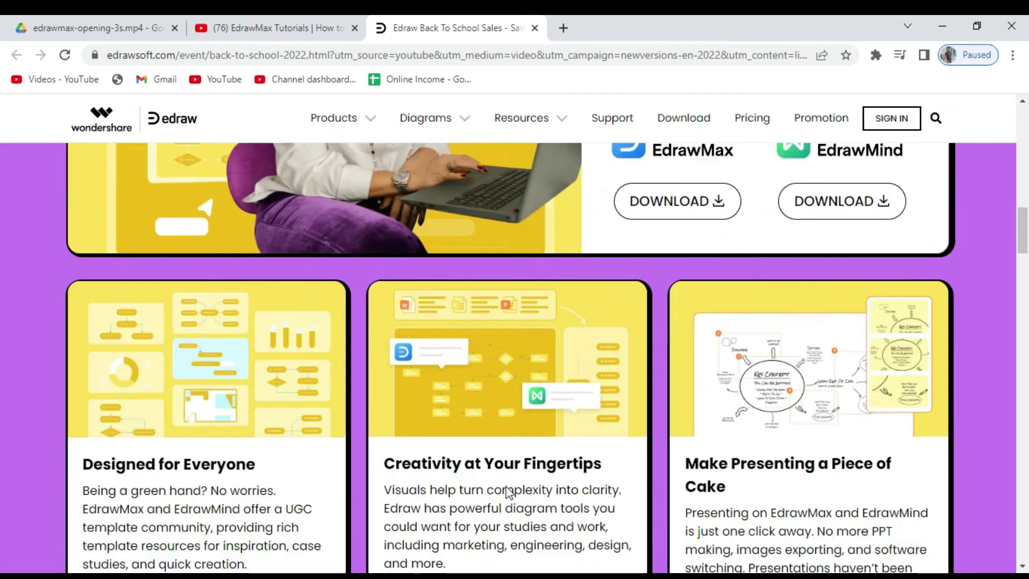
{"action": "scroll", "coordinate": [460, 474], "scroll_direction": "down", "scroll_amount": 3}
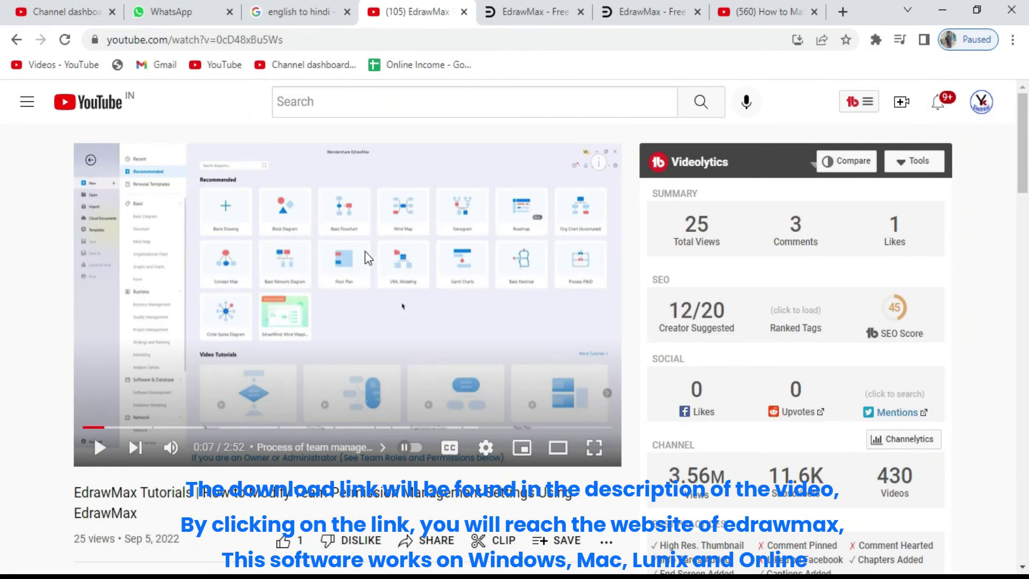
{"action": "scroll", "coordinate": [369, 258], "scroll_direction": "down", "scroll_amount": 6}
{"action": "left_click_drag", "start_coordinate": [136, 333], "coordinate": [374, 344]}
{"action": "left_click", "coordinate": [331, 336]}
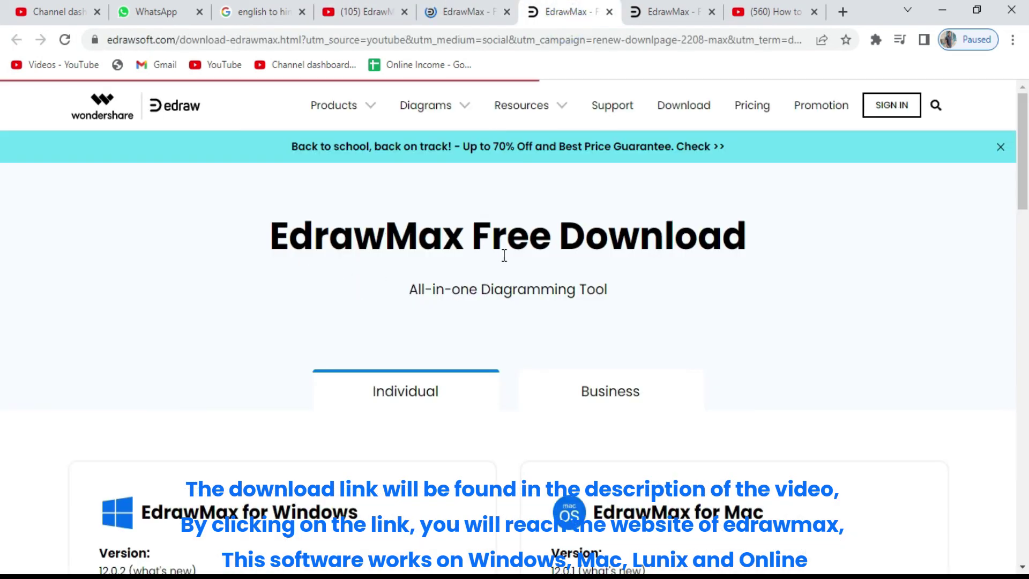
Step: Review the EdrawMax download page for the Windows, Mac, Linux and Online versions
{"action": "scroll", "coordinate": [372, 402], "scroll_direction": "down", "scroll_amount": 5}
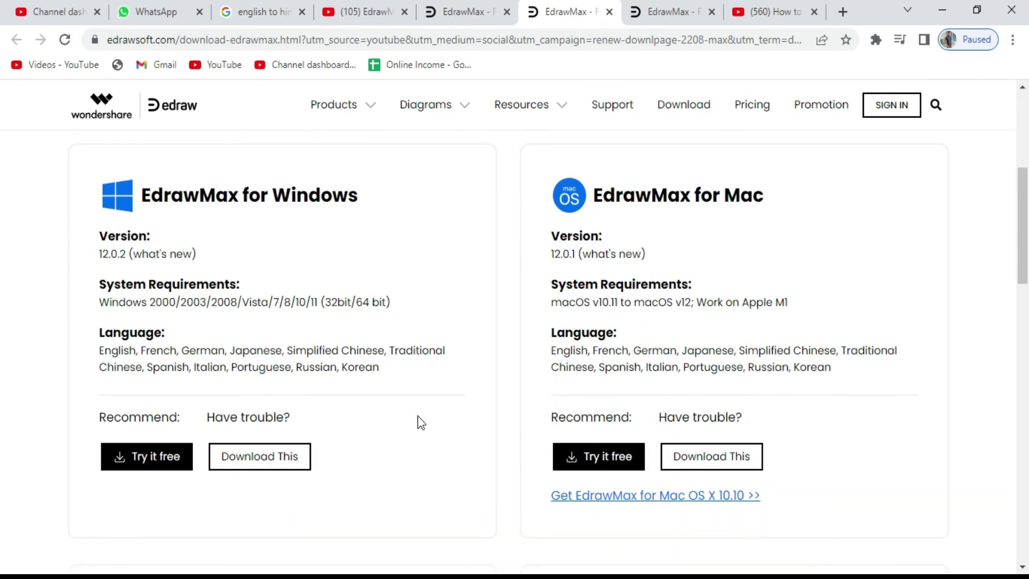
{"action": "scroll", "coordinate": [408, 404], "scroll_direction": "down", "scroll_amount": 5}
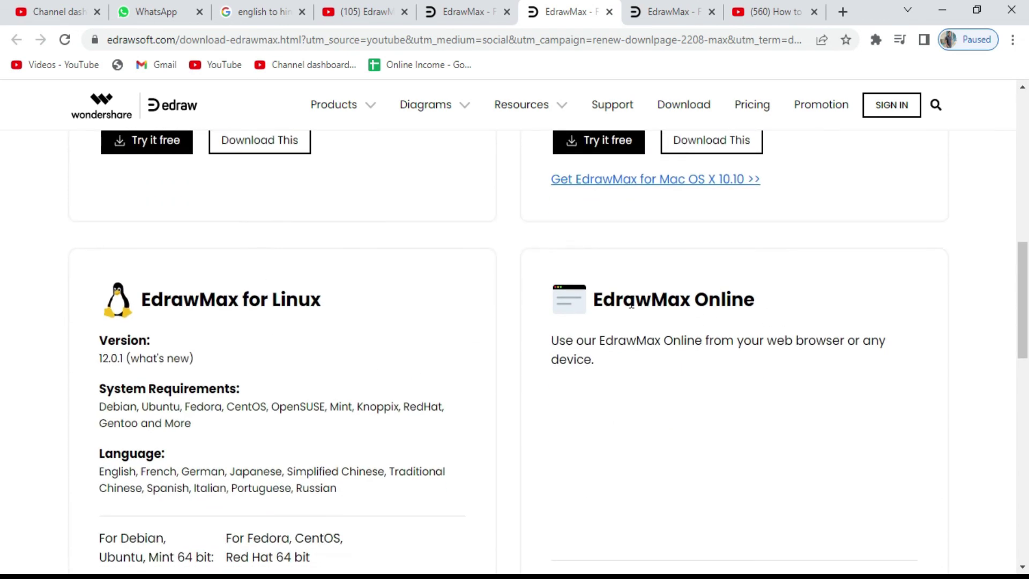
{"action": "scroll", "coordinate": [804, 316], "scroll_direction": "down", "scroll_amount": 3}
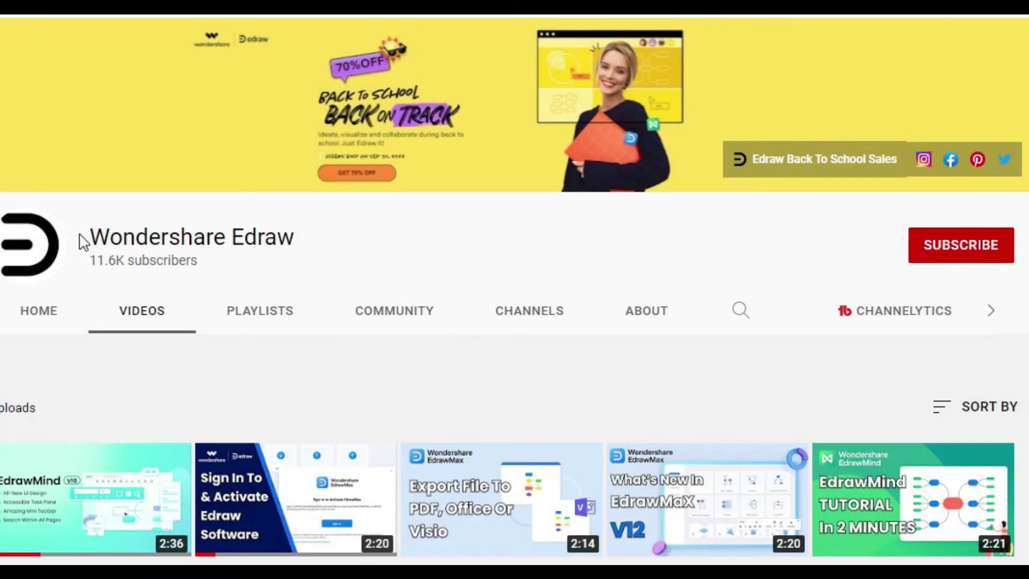
Step: Subscribe to the Wondershare Edraw channel on YouTube and set its notifications to All
{"action": "left_click_drag", "start_coordinate": [80, 234], "coordinate": [301, 248]}
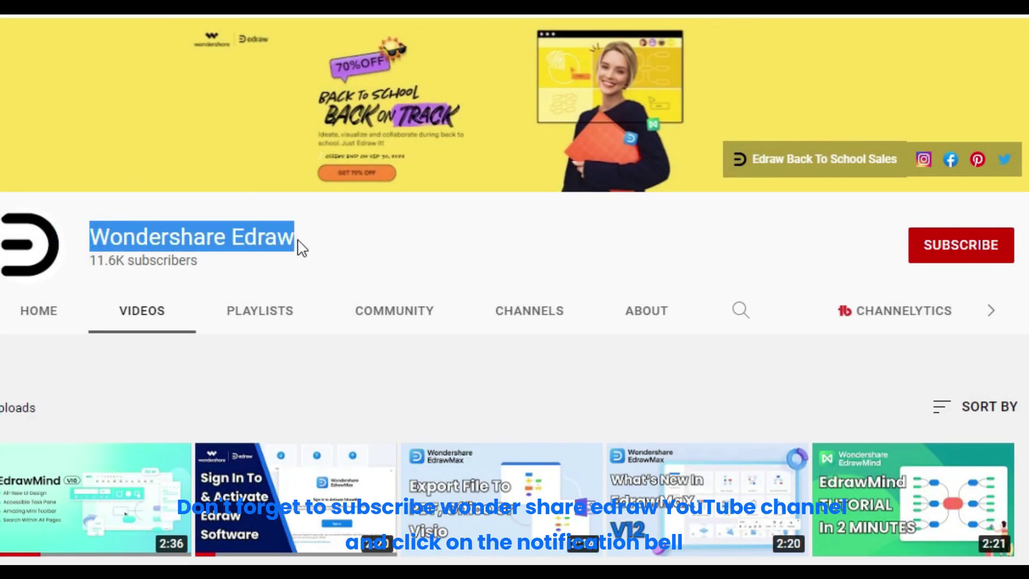
{"action": "left_click", "coordinate": [959, 250]}
{"action": "left_click", "coordinate": [998, 246]}
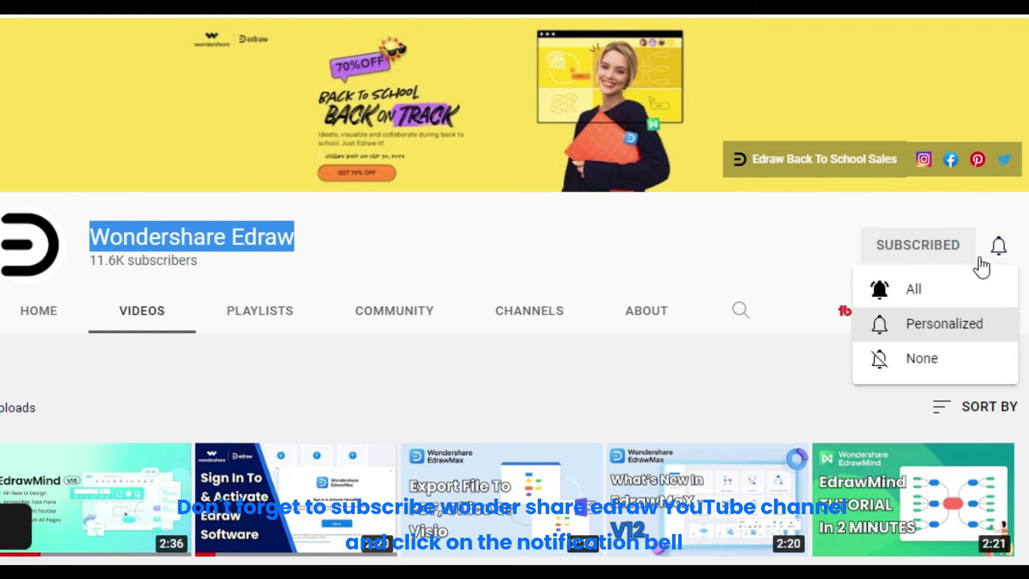
{"action": "left_click", "coordinate": [920, 296]}
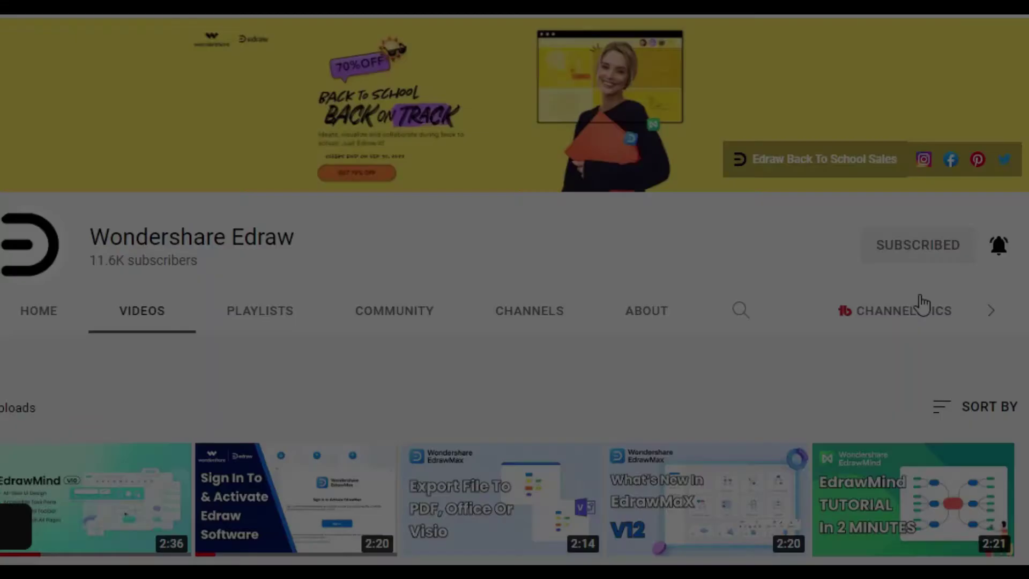